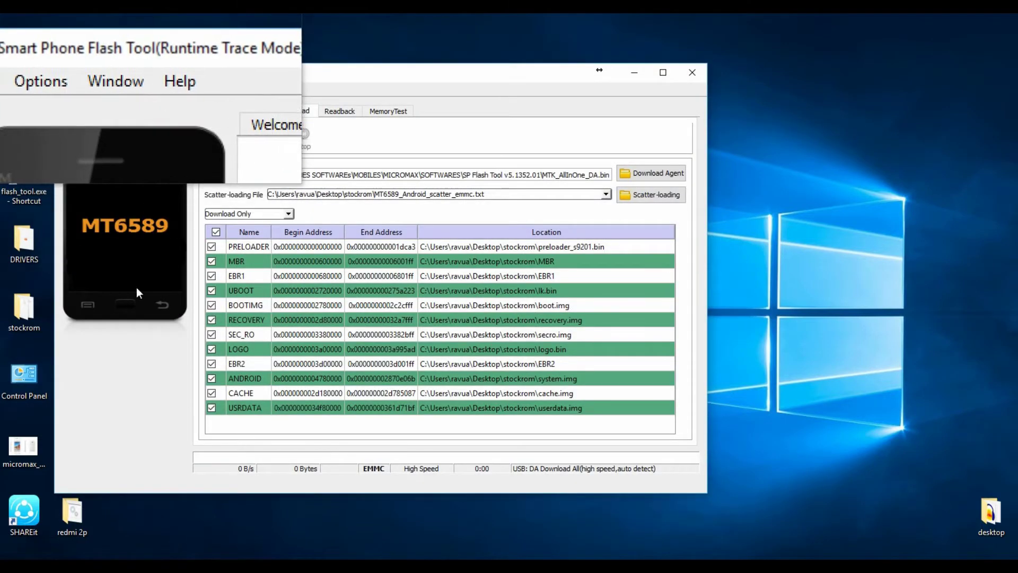
Step: Inspect the firmware files in the desktop stockrom folder, including MT6589_Android_scatter_emmc.txt, and minimize the folder window
double_click(24, 310)
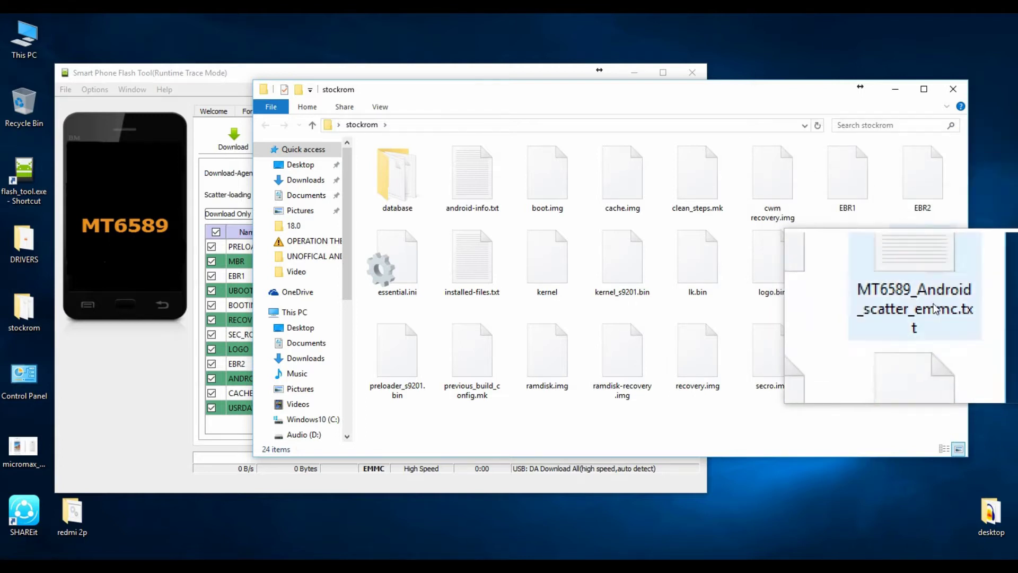
click(887, 89)
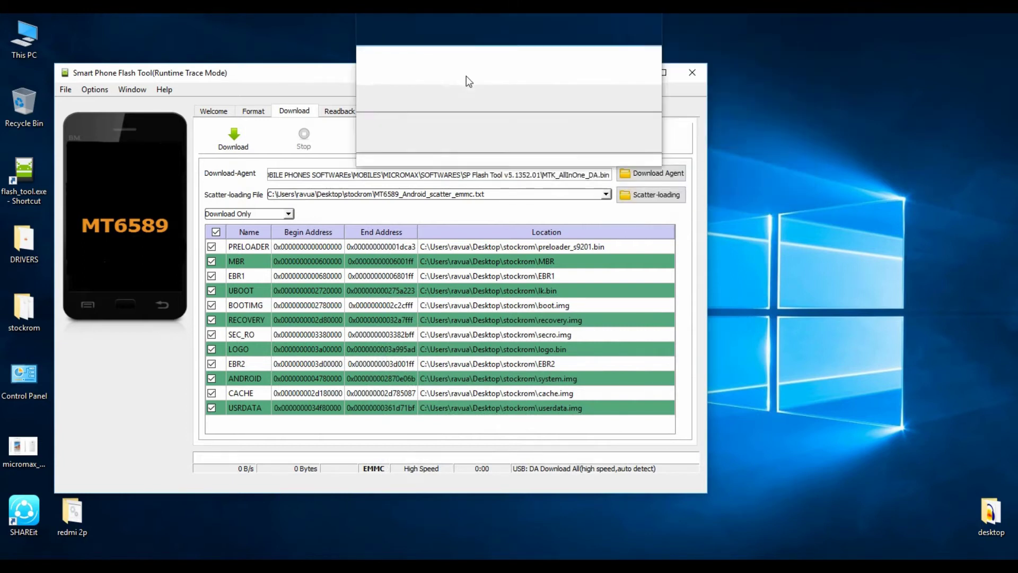
drag(461, 75, 587, 78)
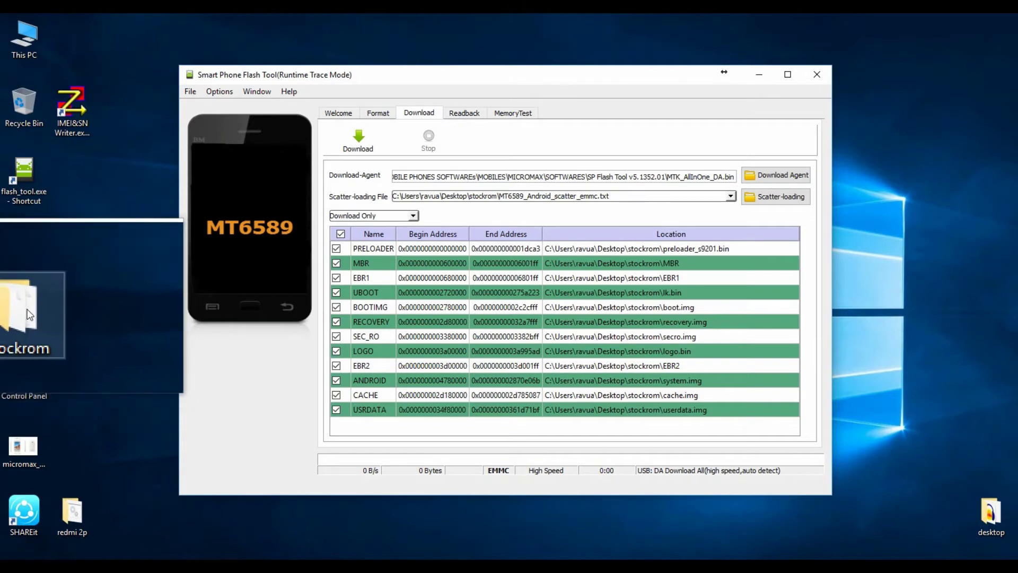
double_click(23, 317)
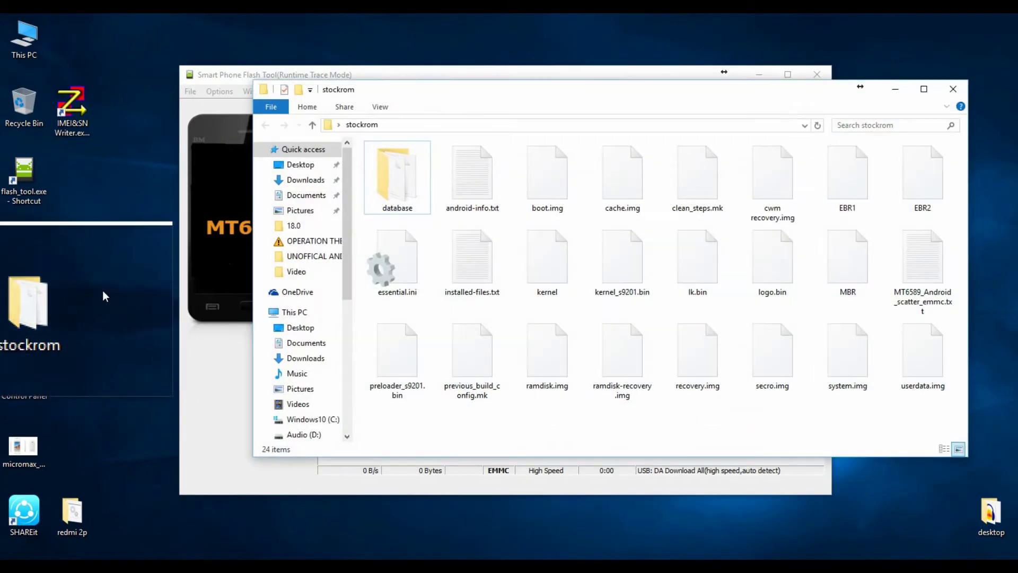
click(895, 89)
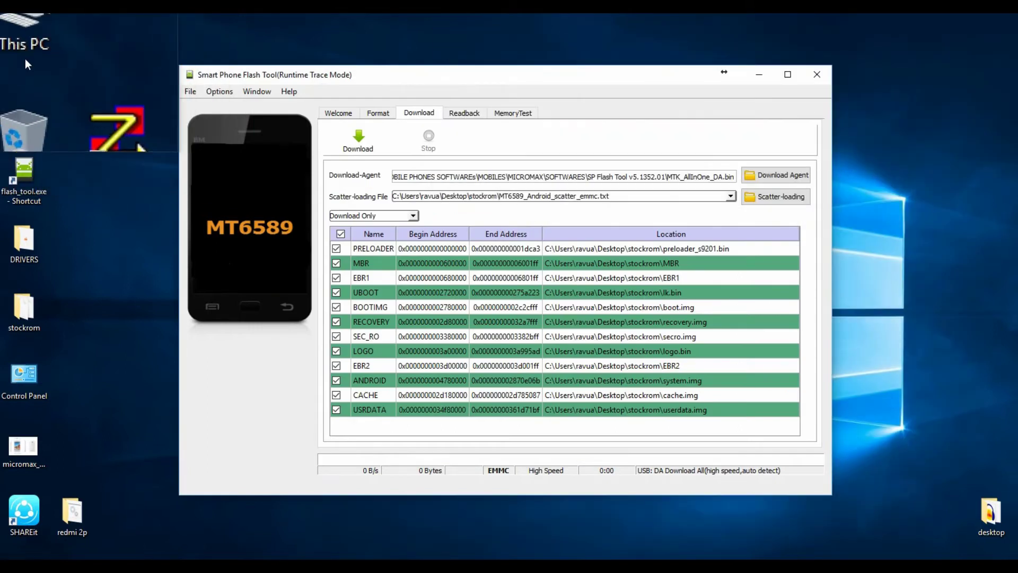
Step: Open Computer Management for This PC and expand Ports (COM & LPT) in Device Manager to check the connected ports
click(21, 37)
right_click(22, 37)
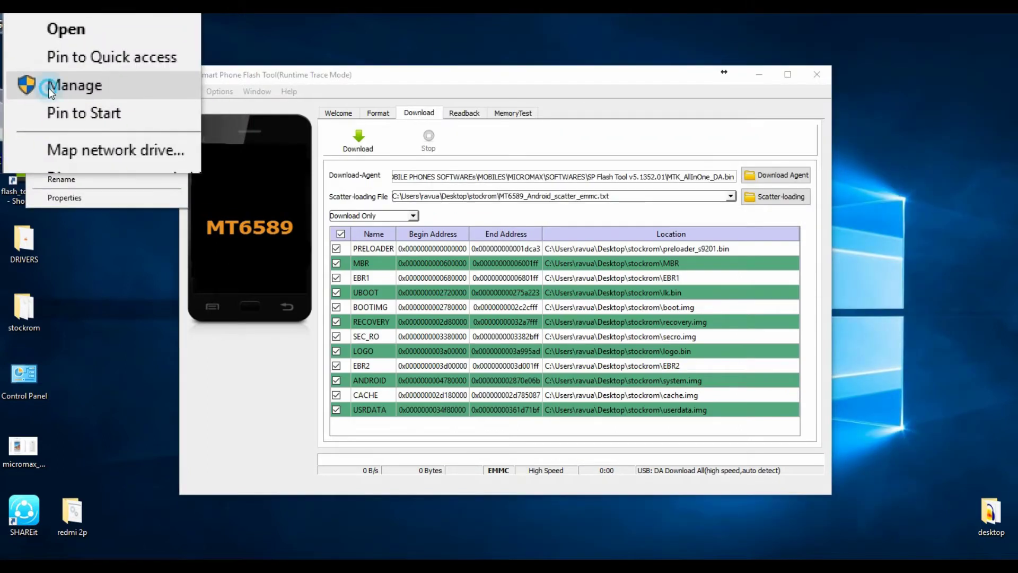
key(Escape)
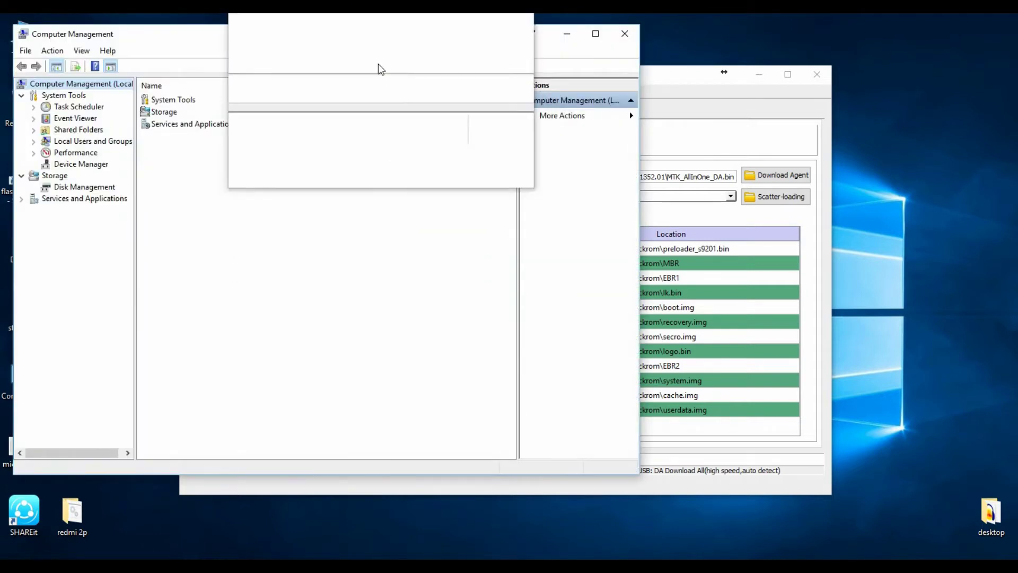
drag(363, 40, 454, 46)
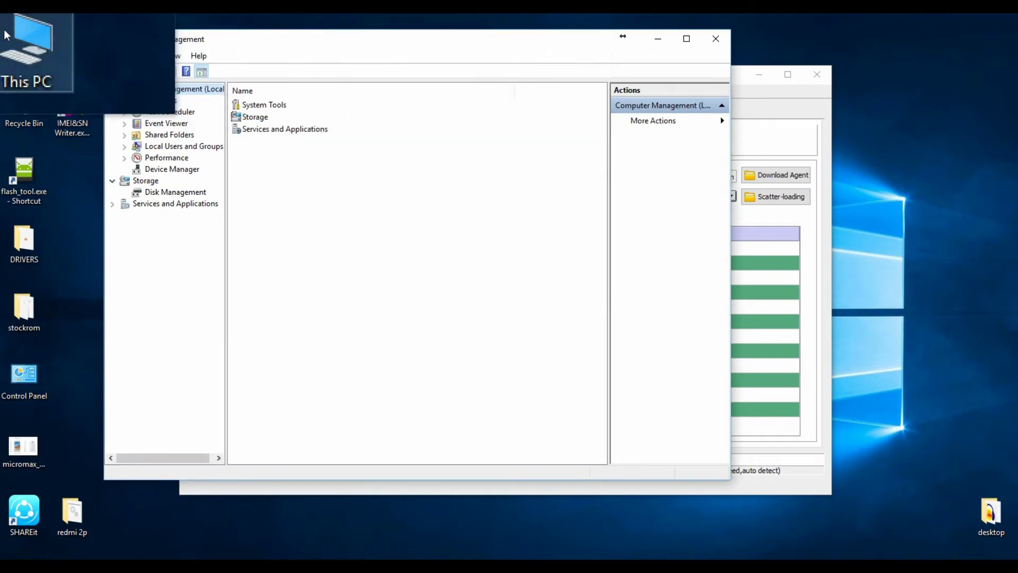
right_click(18, 34)
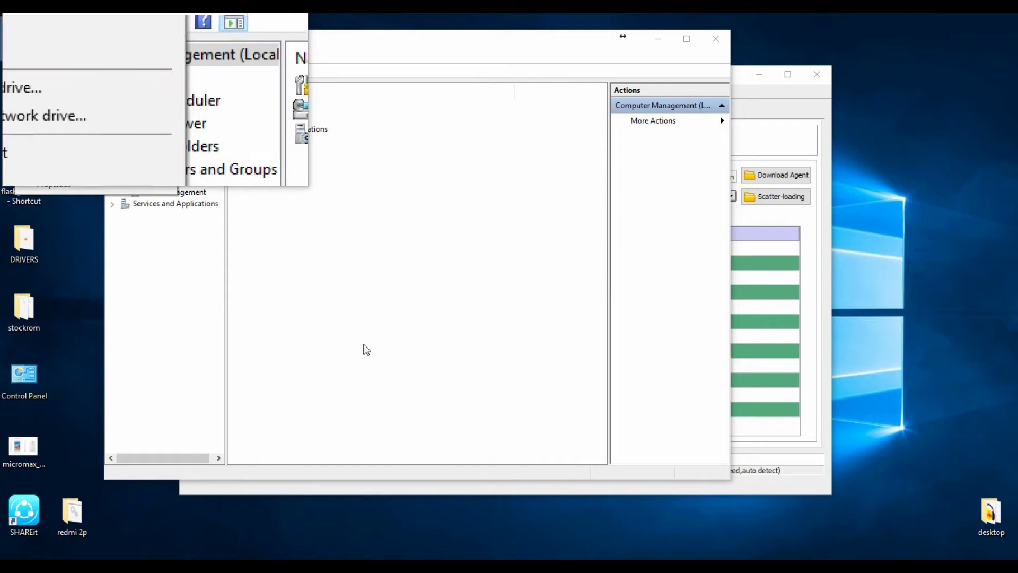
click(166, 84)
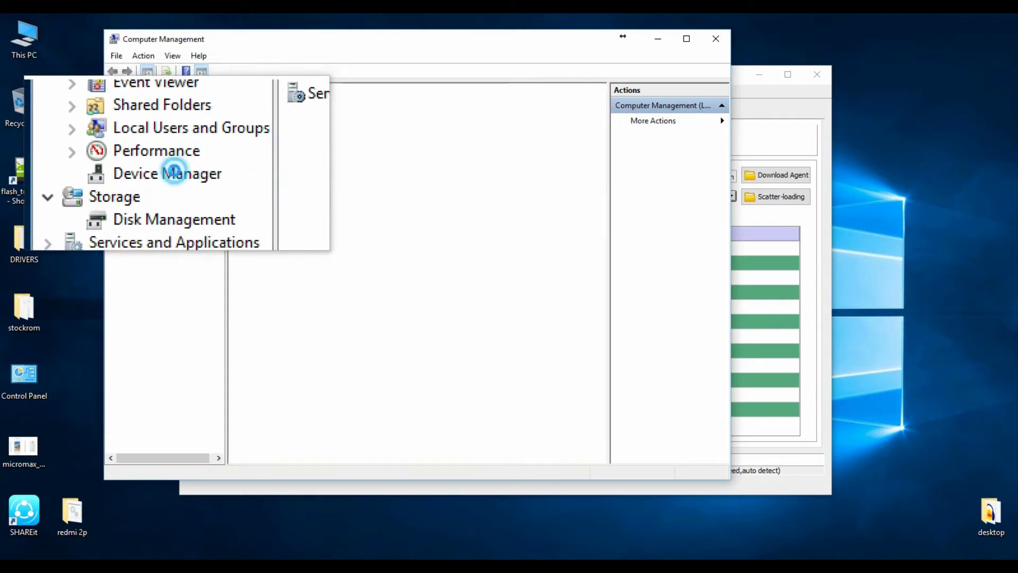
click(174, 173)
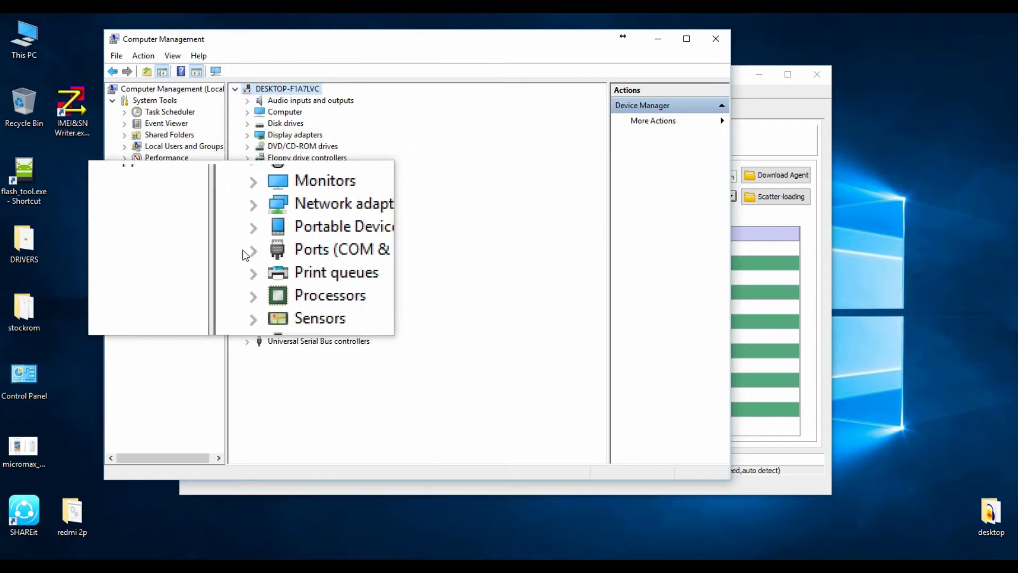
click(246, 250)
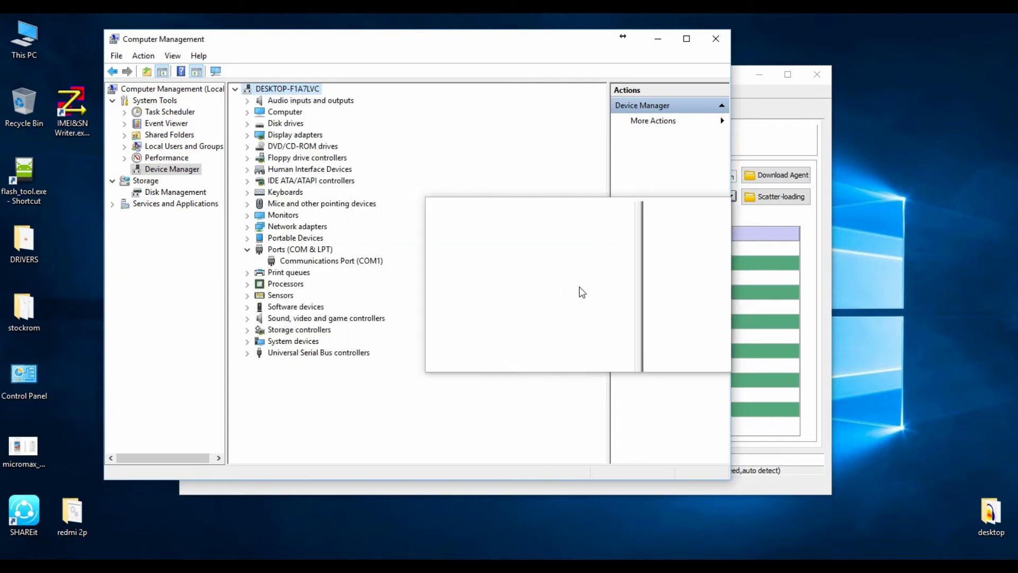
click(664, 38)
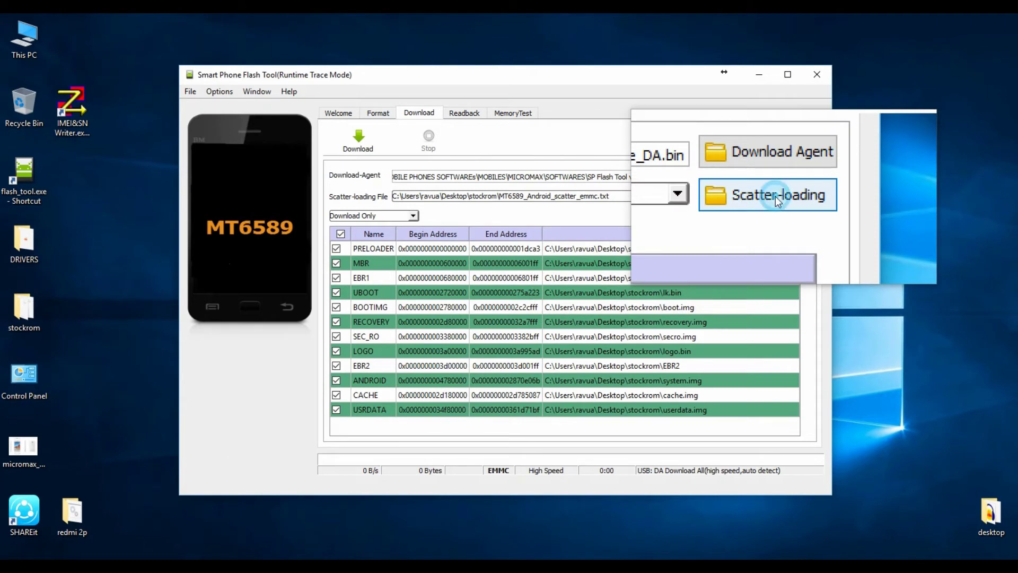
Step: Load MT6589_Android_scatter_emmc.txt from the desktop stockrom folder as the scatter file
click(775, 196)
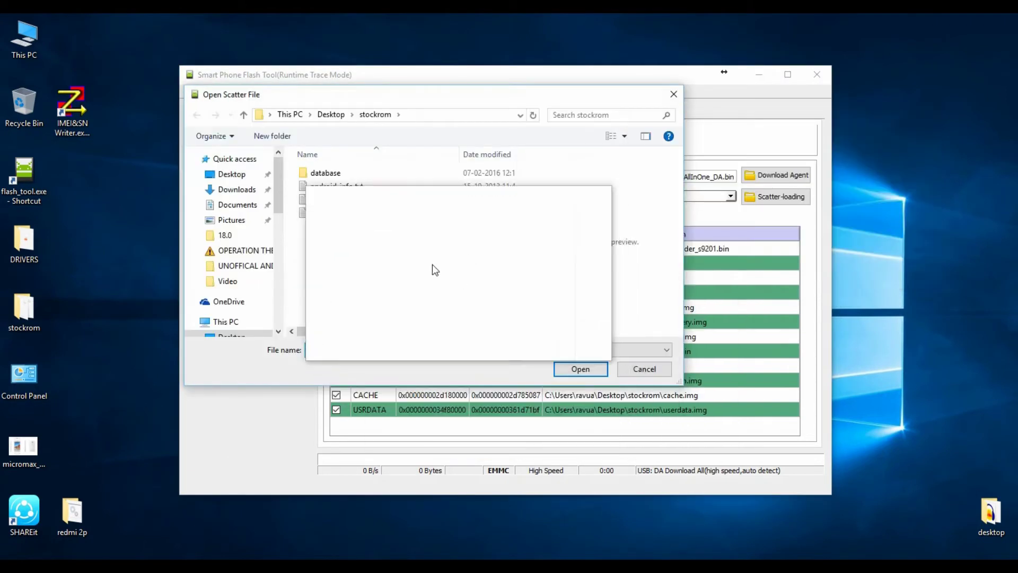
click(231, 184)
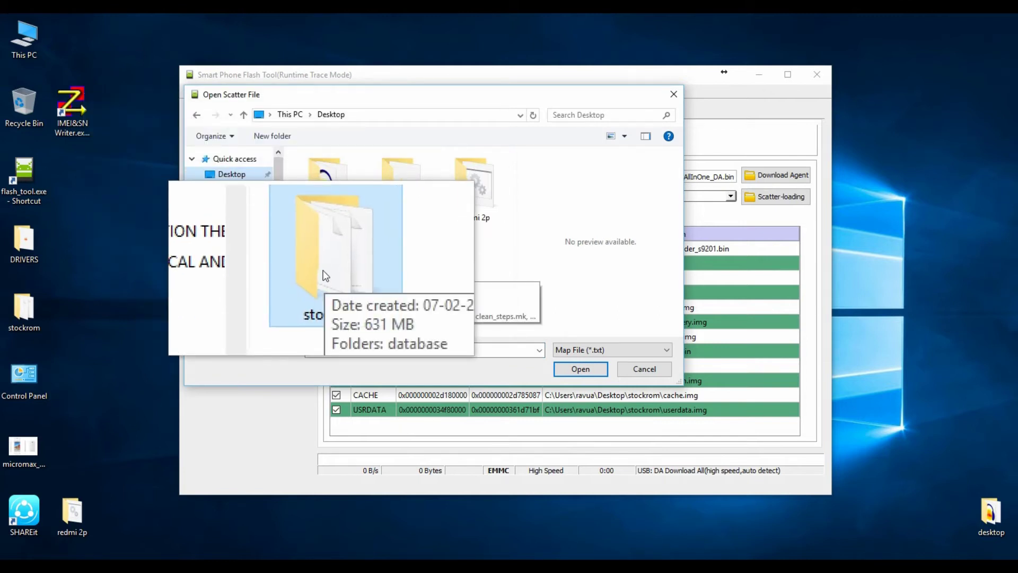
double_click(323, 273)
click(340, 211)
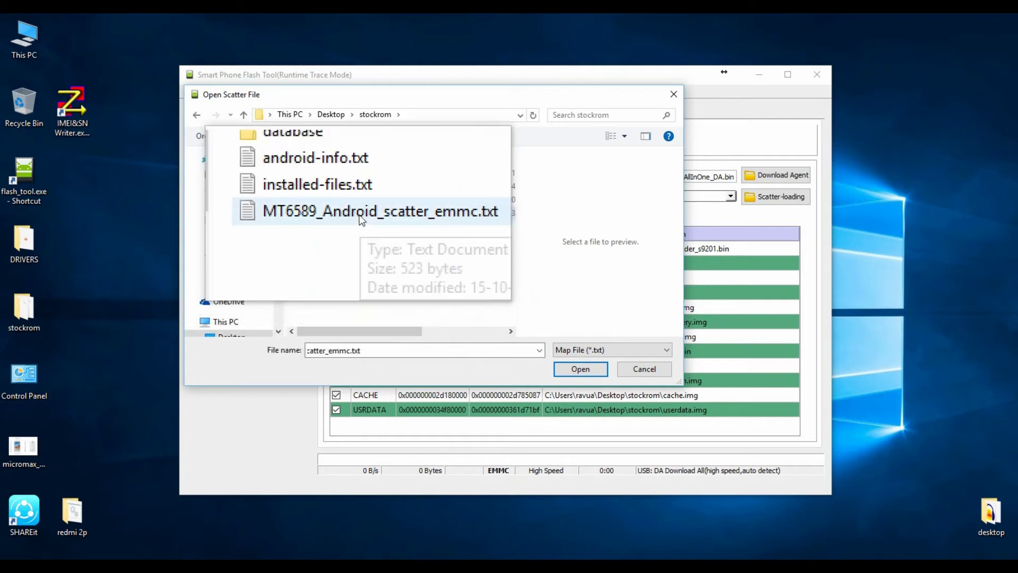
double_click(358, 215)
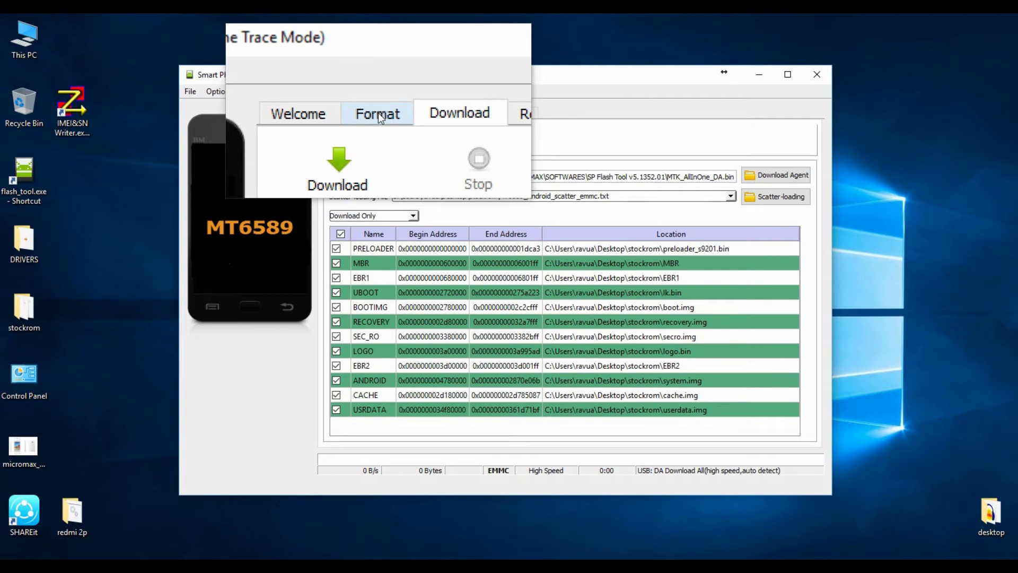
Step: Format the phone using Auto Format Flash with the option Format whole flash except Bootloader
click(379, 115)
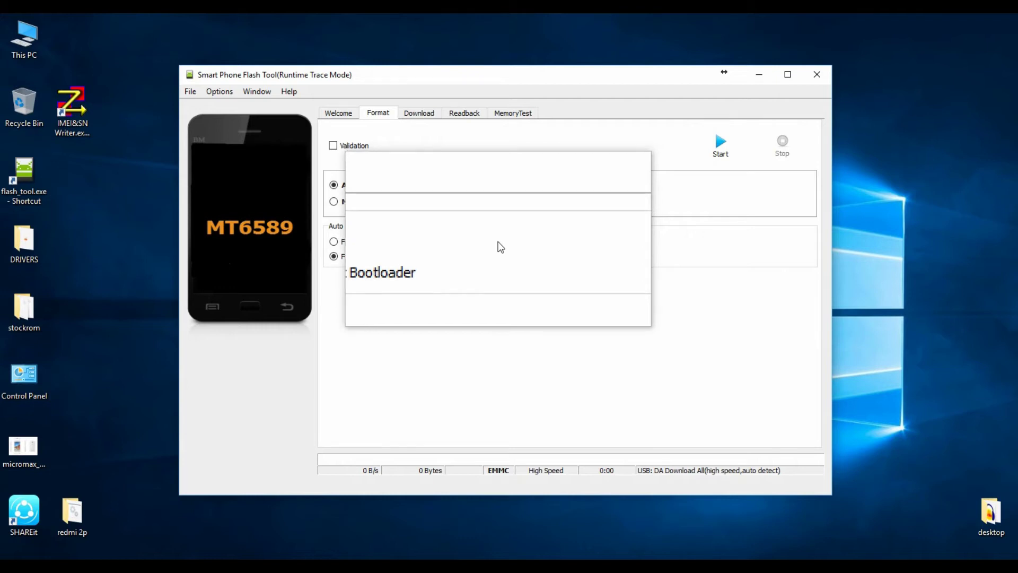
click(729, 142)
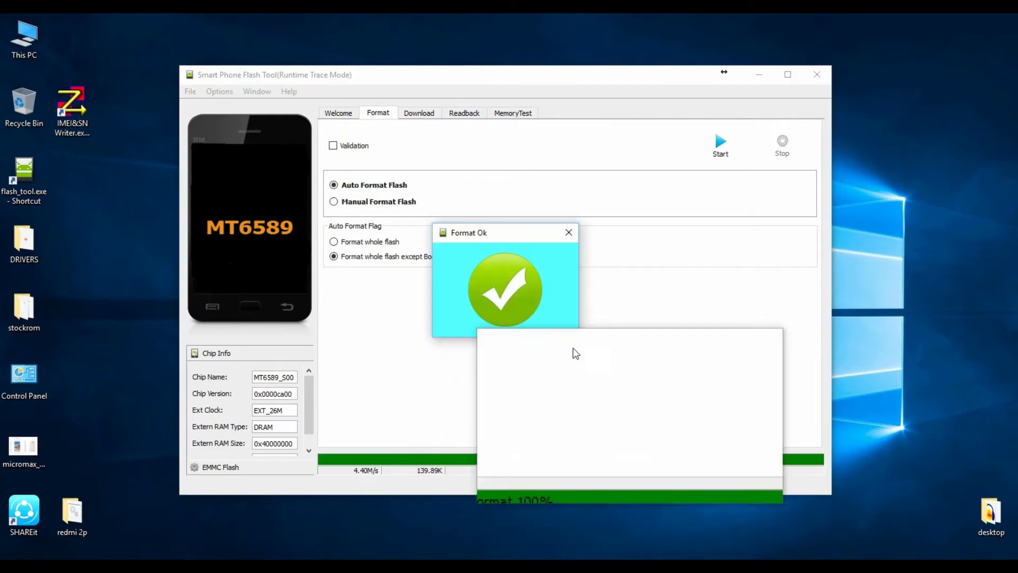
click(568, 232)
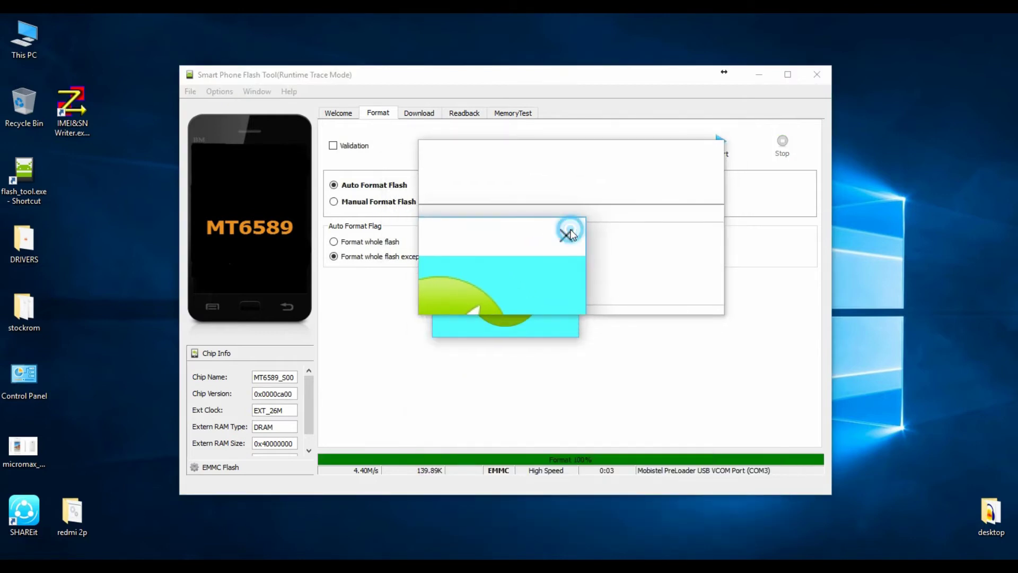
Step: Start flashing all listed stock ROM partitions to the phone in Download Only mode
click(432, 115)
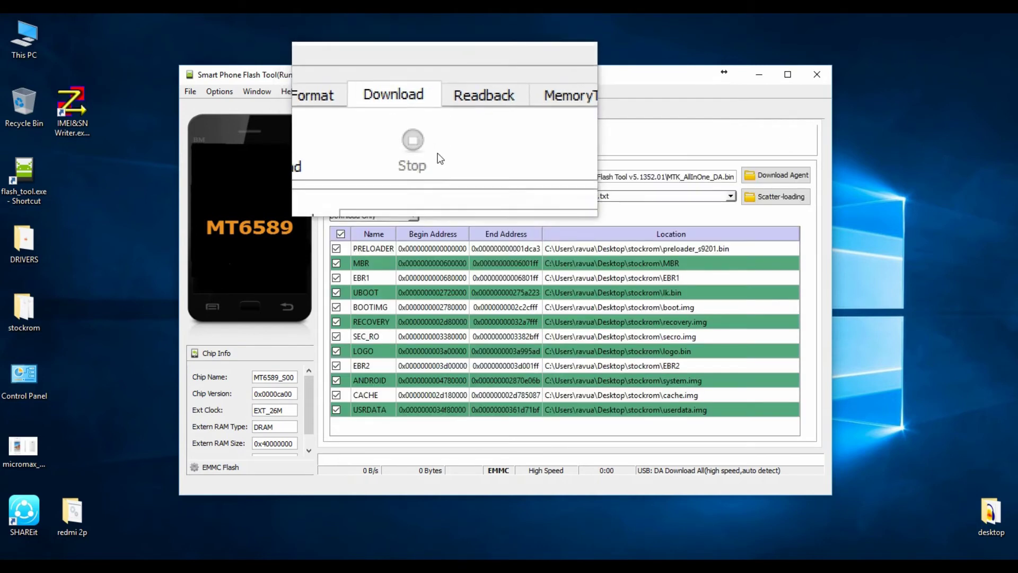
click(389, 221)
click(389, 219)
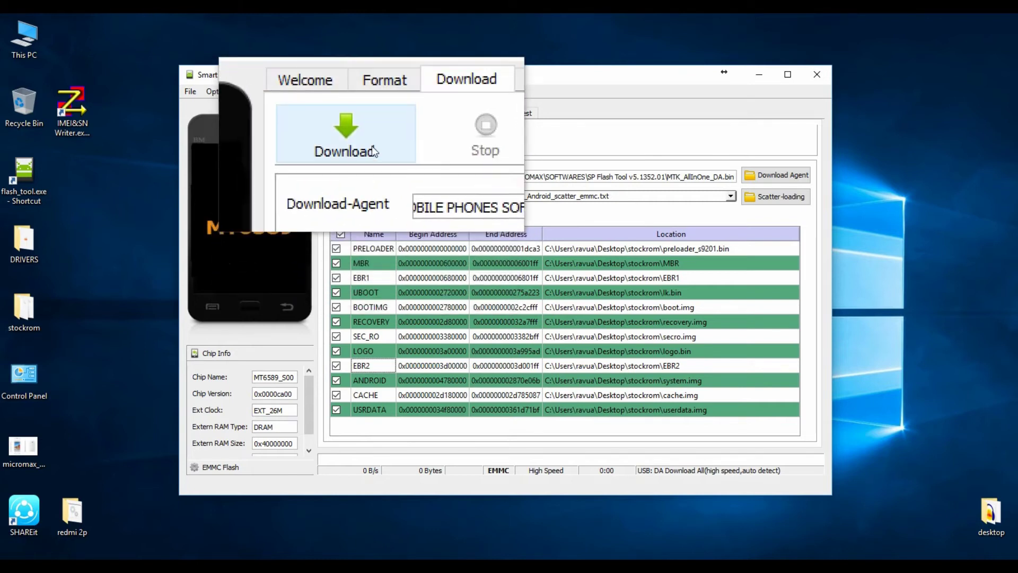
click(372, 149)
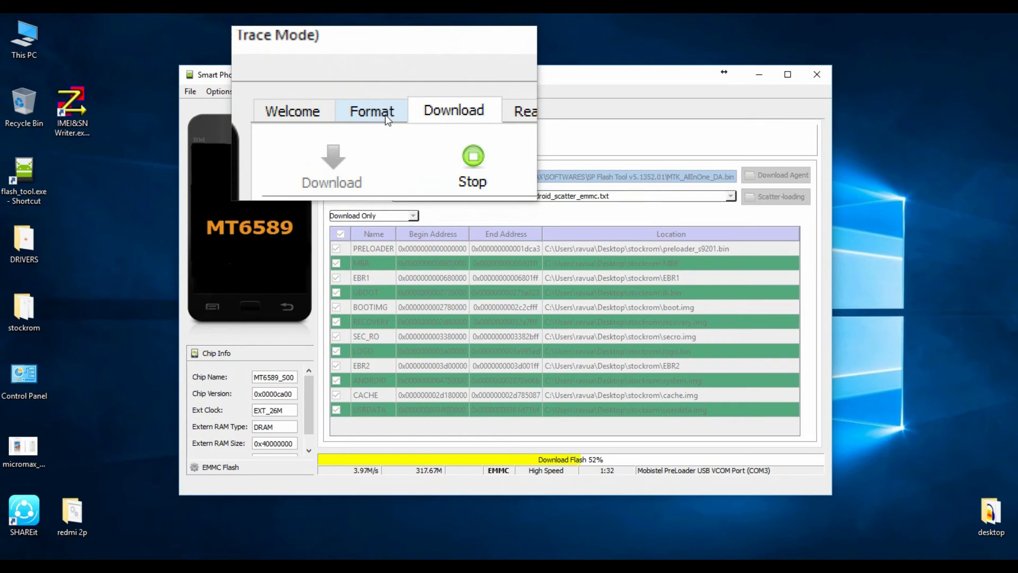
Step: Review the format options while the flashing runs, and dismiss the completion message on the download page
click(385, 115)
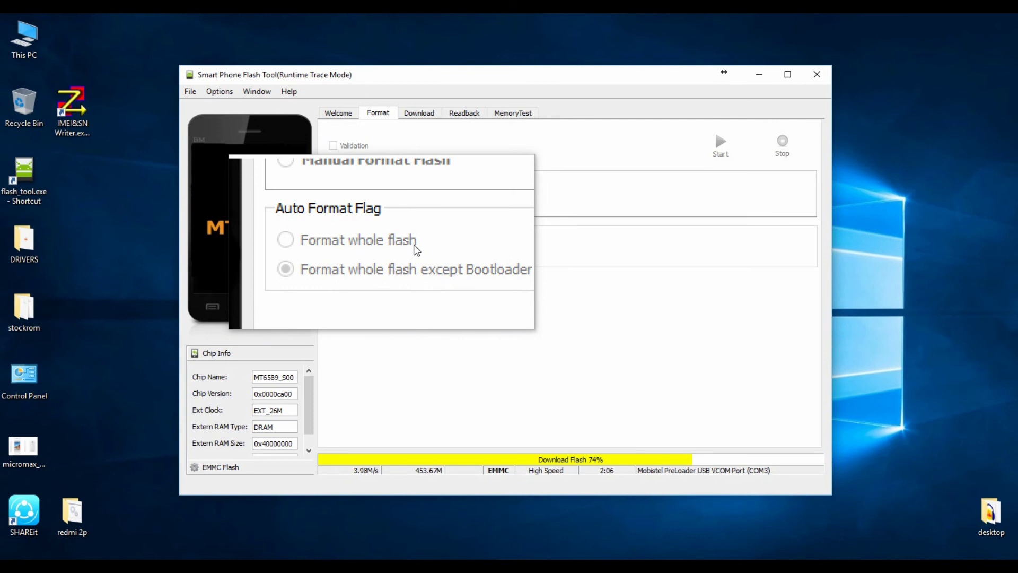
click(429, 115)
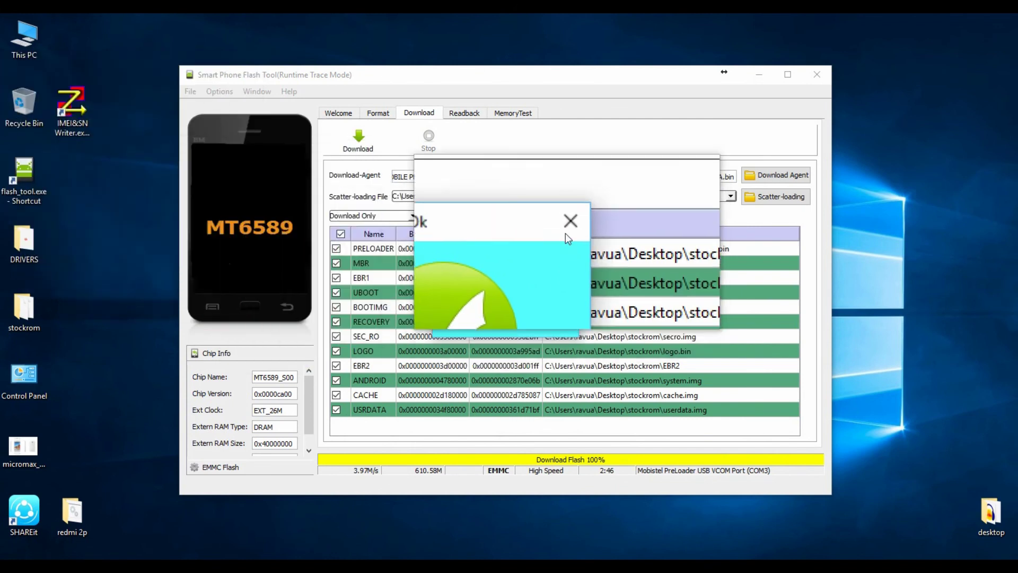
click(568, 232)
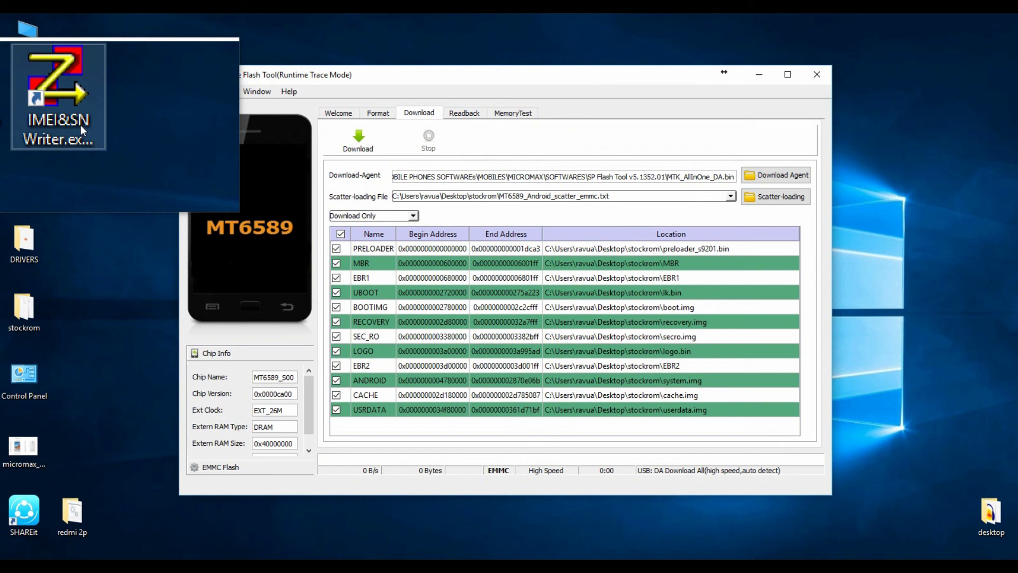
Step: Select the IMEI&SN Writer shortcut on the desktop and close the Smart Phone Flash Tool window
click(80, 125)
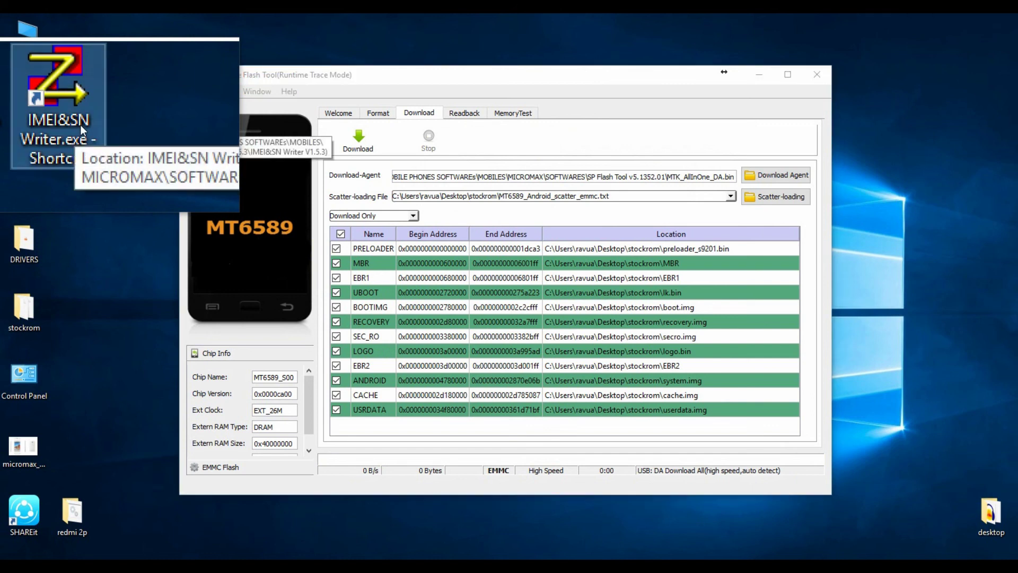
double_click(81, 125)
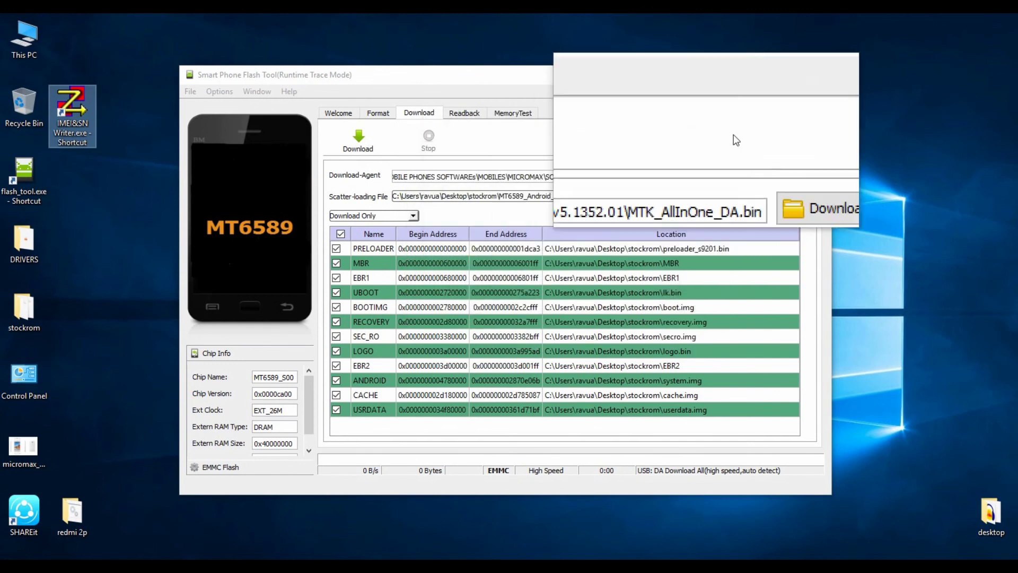
click(814, 75)
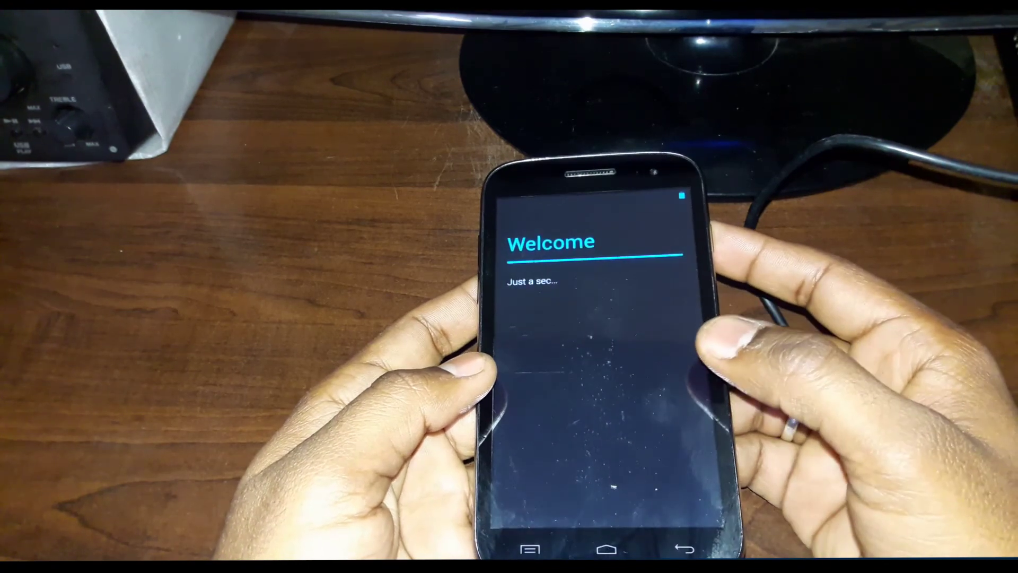
click(663, 499)
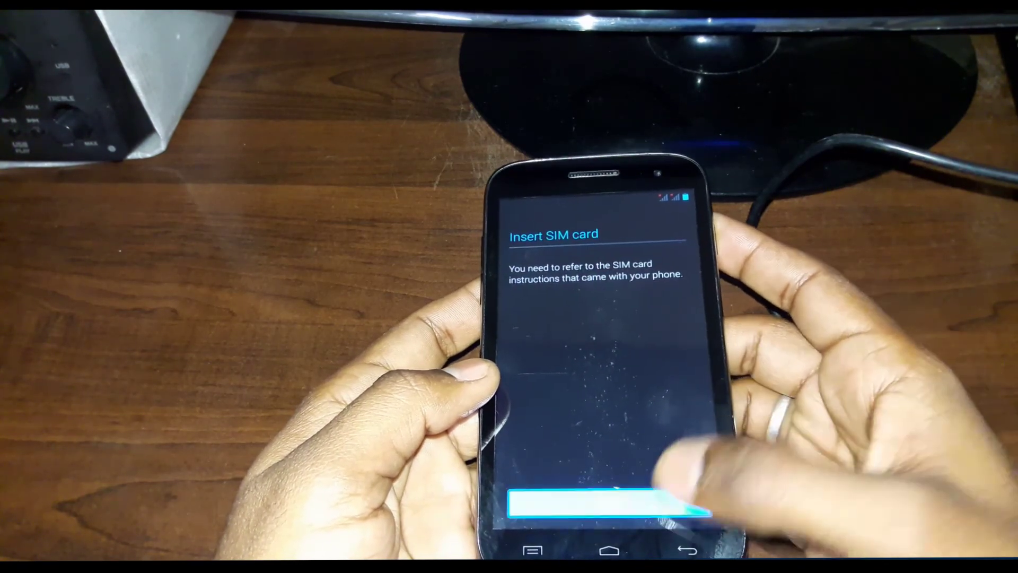
click(650, 514)
click(559, 378)
click(692, 512)
click(689, 512)
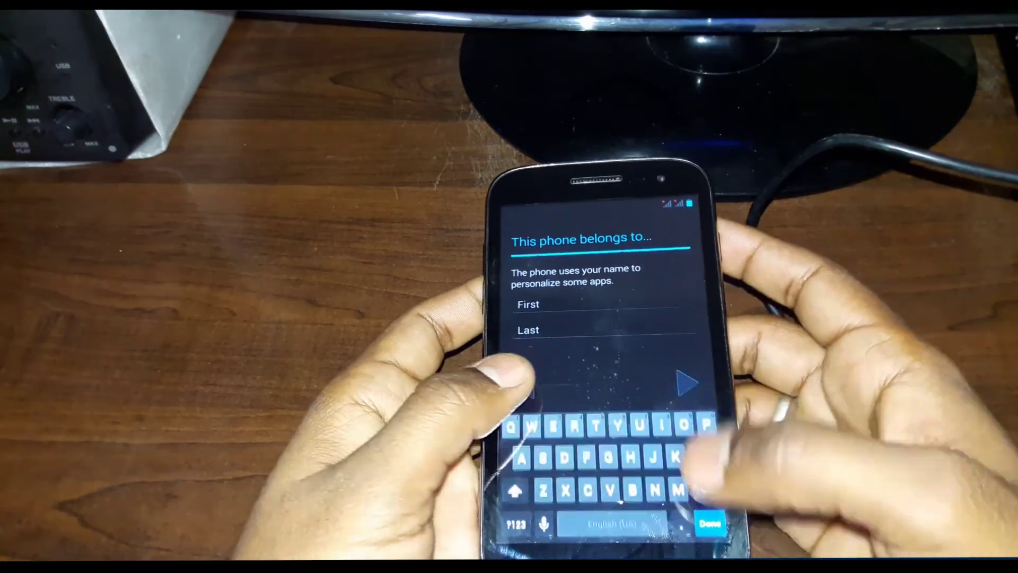
click(521, 385)
click(689, 512)
click(708, 519)
click(690, 507)
click(690, 506)
click(695, 512)
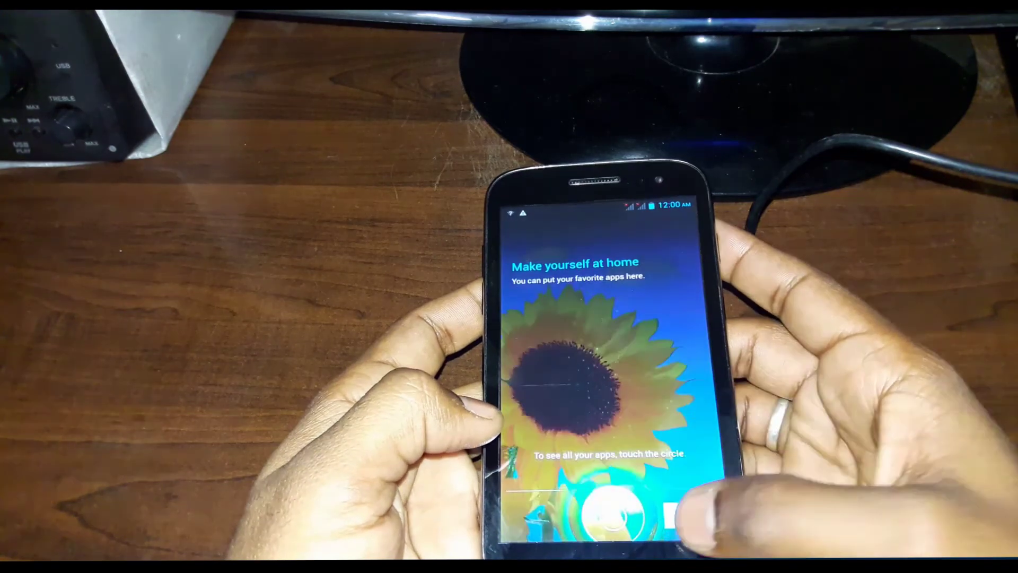
click(684, 512)
click(642, 432)
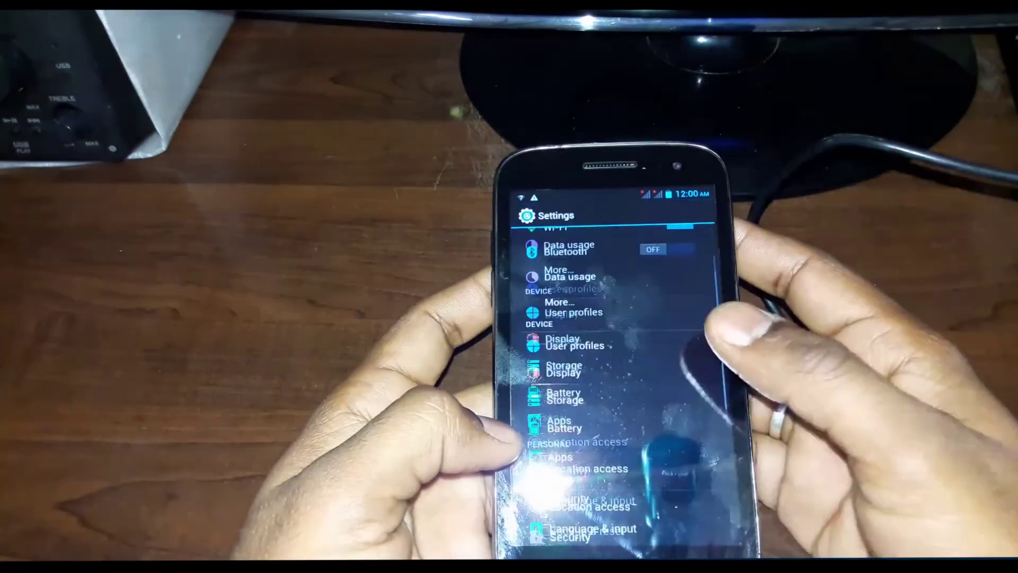
scroll(610, 371, down, 5)
click(615, 517)
click(558, 345)
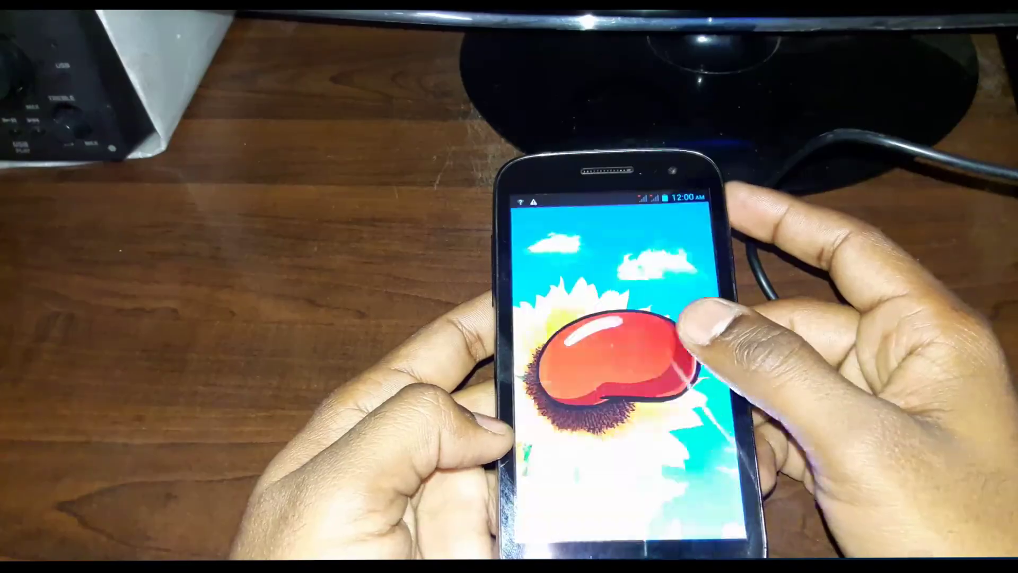
click(583, 361)
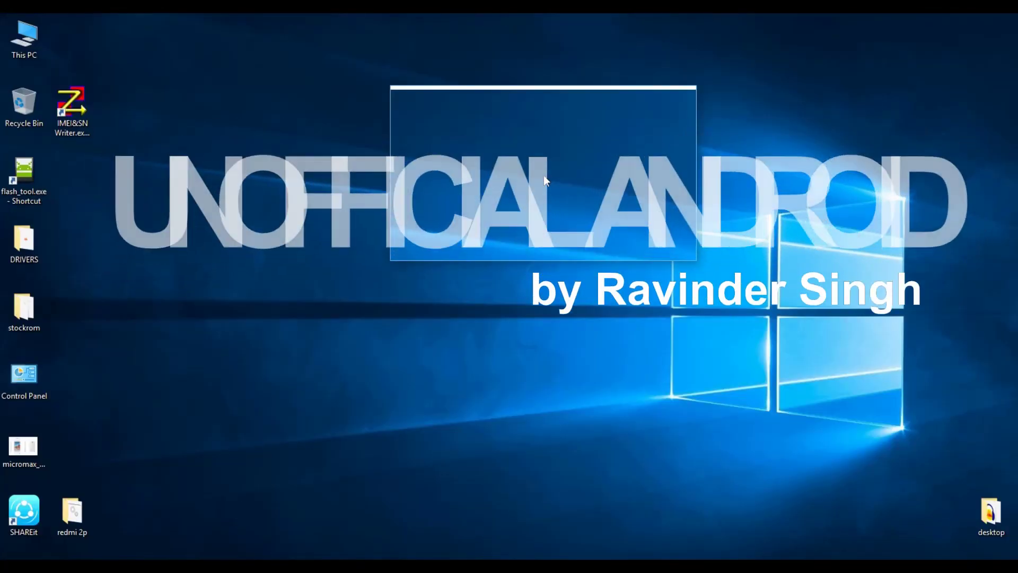